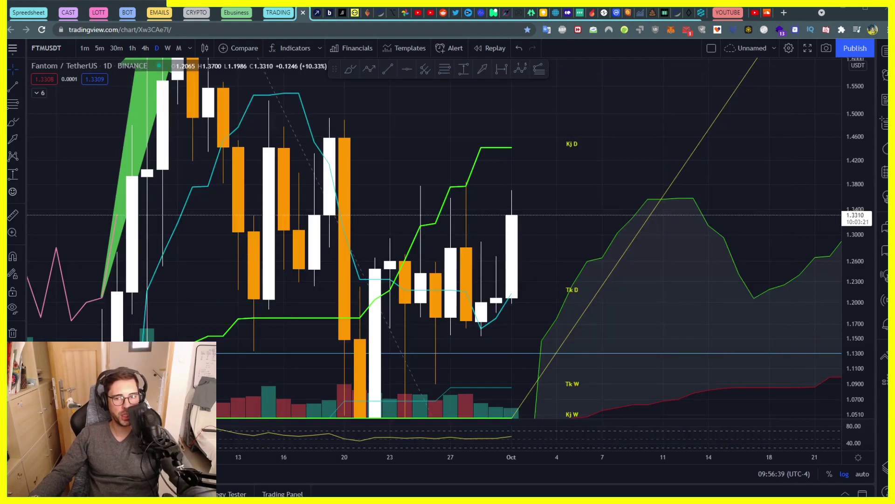
- Draw a green arrow marker from the close of the 1 Oct daily candle up to the Kj D line at 1.4406
drag(799, 149, 765, 118)
drag(845, 139, 805, 225)
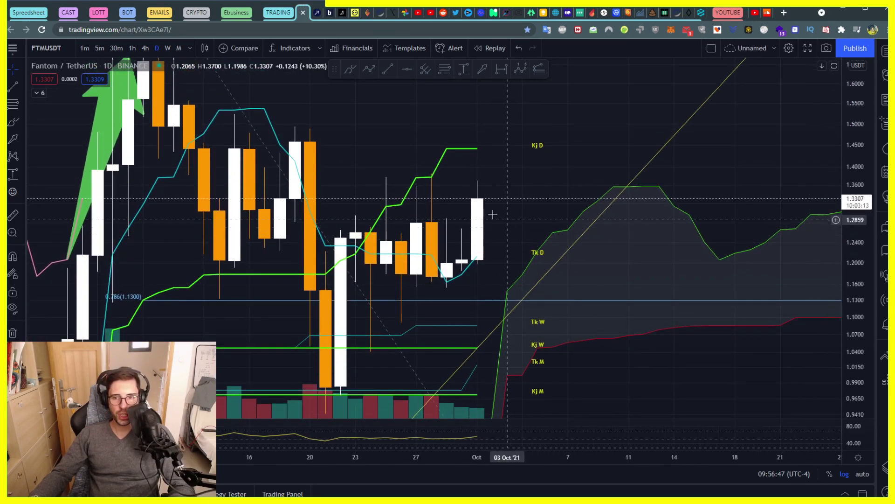
drag(525, 212, 524, 234)
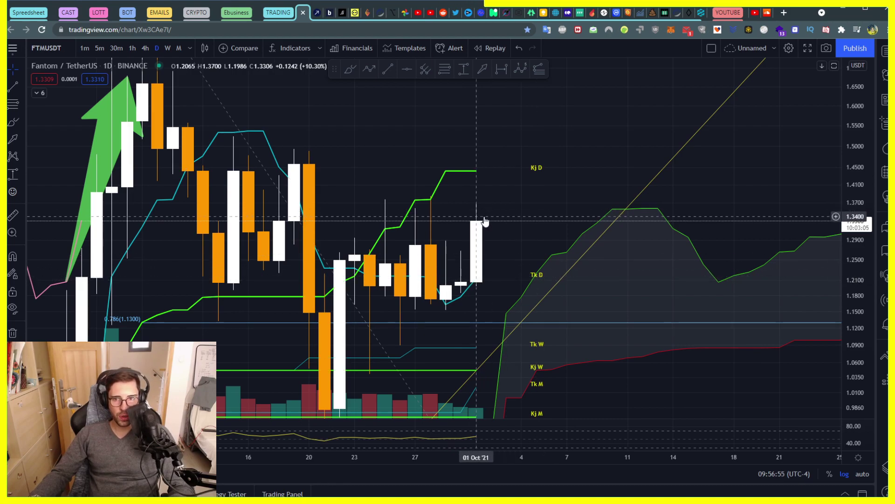
scroll(481, 216, up, 2)
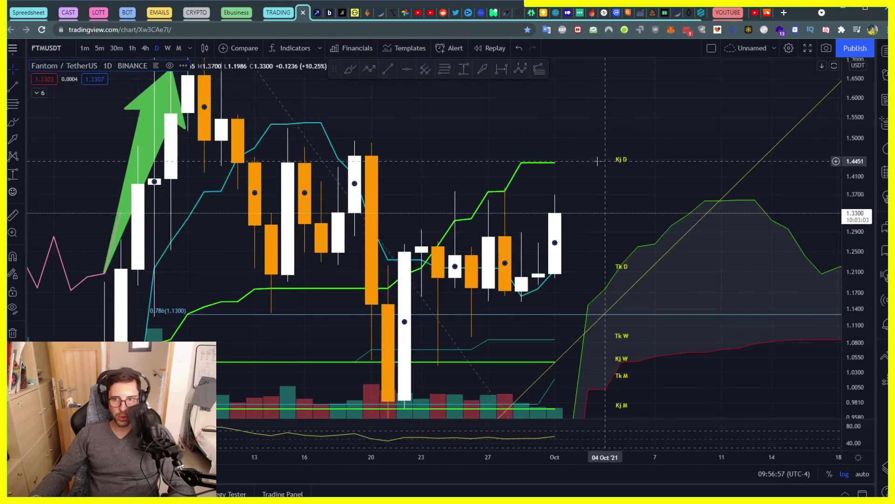
click(482, 69)
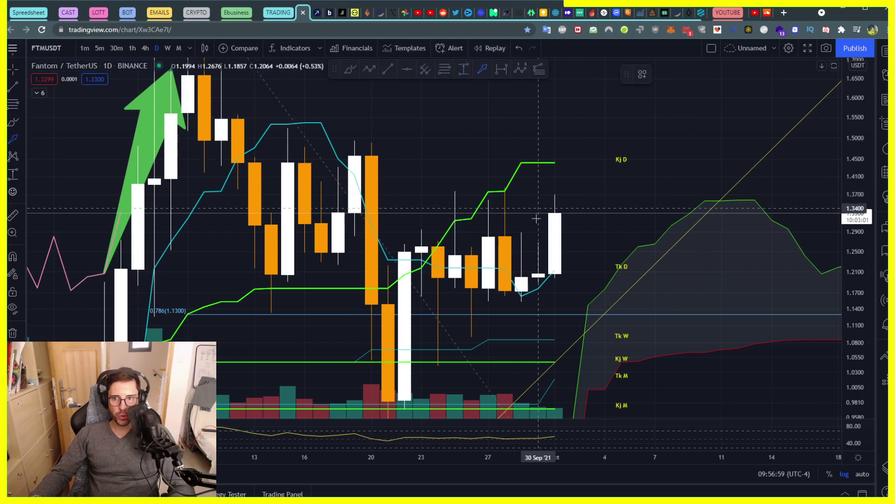
mouse_move(555, 212)
mouse_down()
mouse_move(557, 173)
mouse_move(504, 195)
mouse_up()
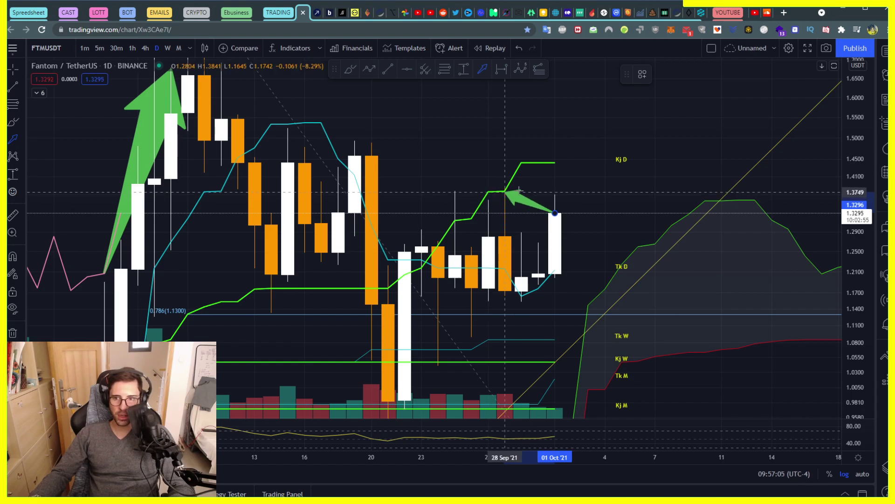
drag(505, 191, 555, 168)
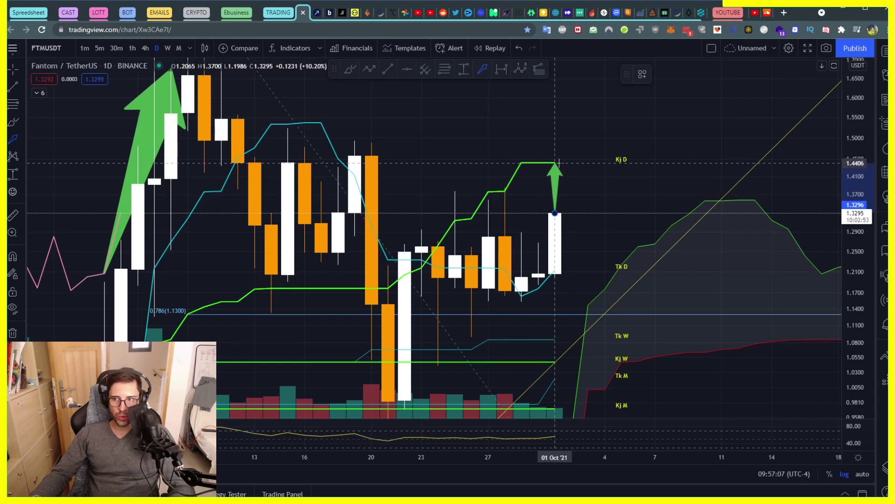
drag(555, 163, 555, 163)
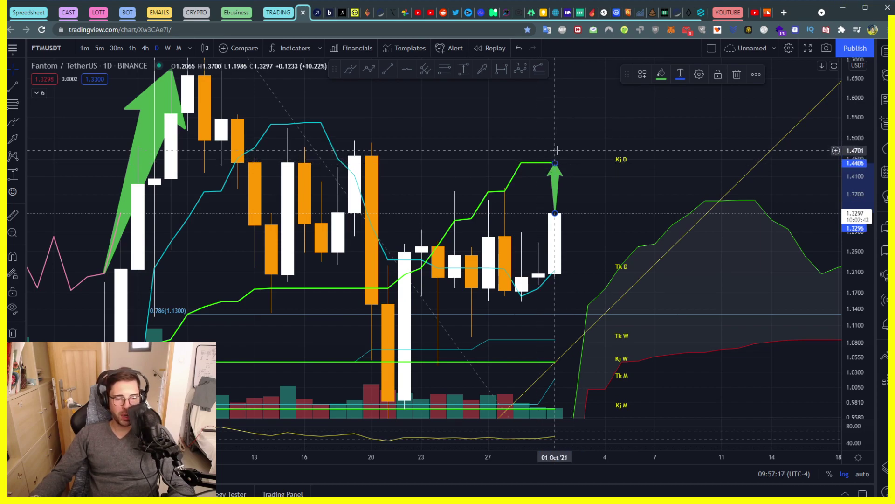
- Add a horizontal line above the Kj D level at about 1.54
drag(612, 157, 508, 206)
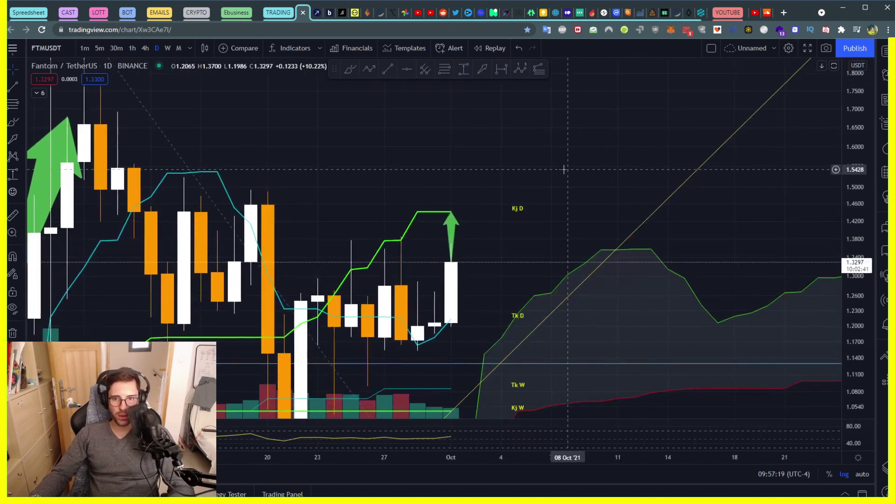
click(836, 169)
click(746, 322)
mouse_move(500, 180)
mouse_down()
mouse_move(712, 219)
mouse_move(712, 210)
mouse_up()
scroll(793, 159, down, 3)
drag(818, 141, 724, 235)
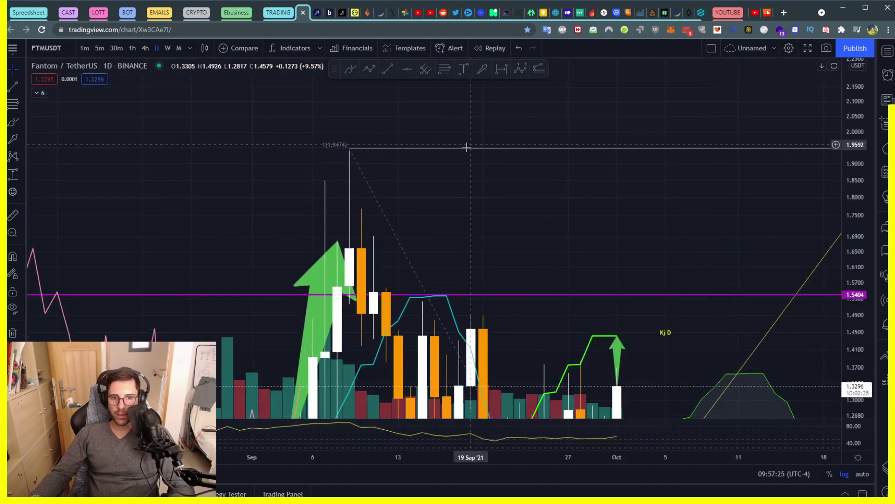
- Move the purple horizontal line up to 1.6625
drag(530, 205, 643, 125)
click(434, 214)
drag(435, 213, 456, 166)
click(399, 180)
drag(855, 279, 856, 343)
scroll(780, 286, up, 5)
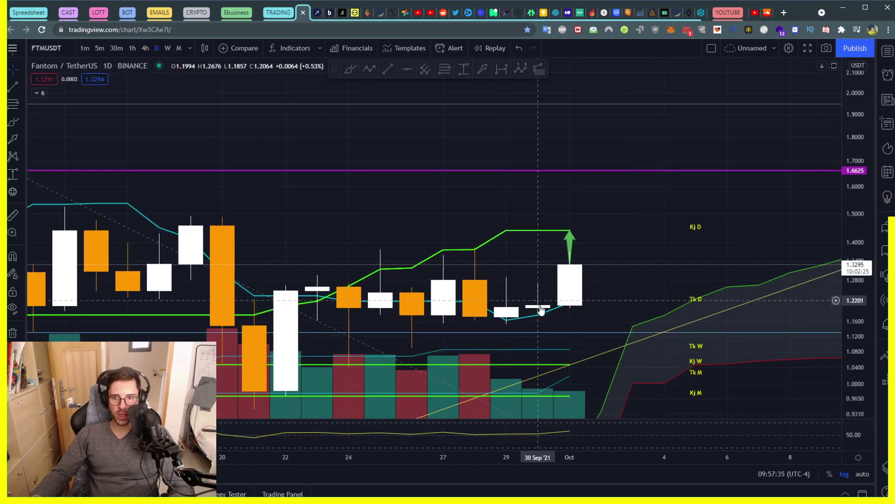
- Switch the FTMUSDT chart to the 4-hour timeframe and focus on the latest candles
scroll(527, 314, down, 3)
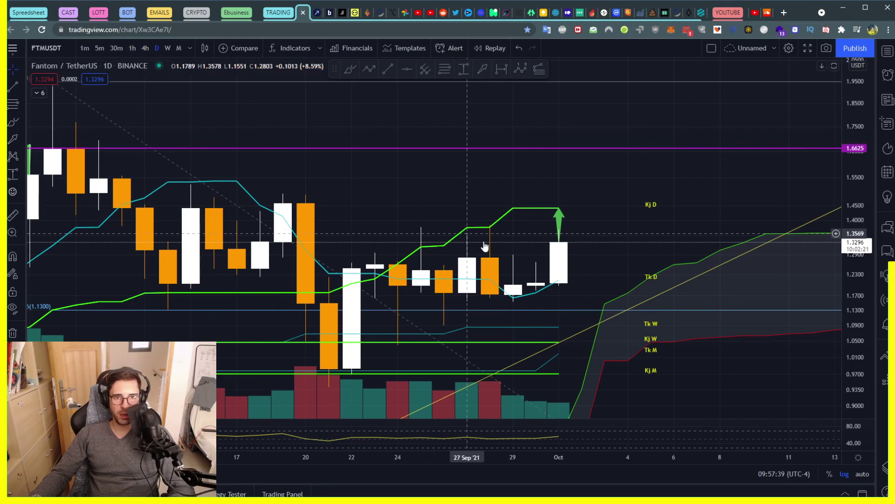
click(145, 49)
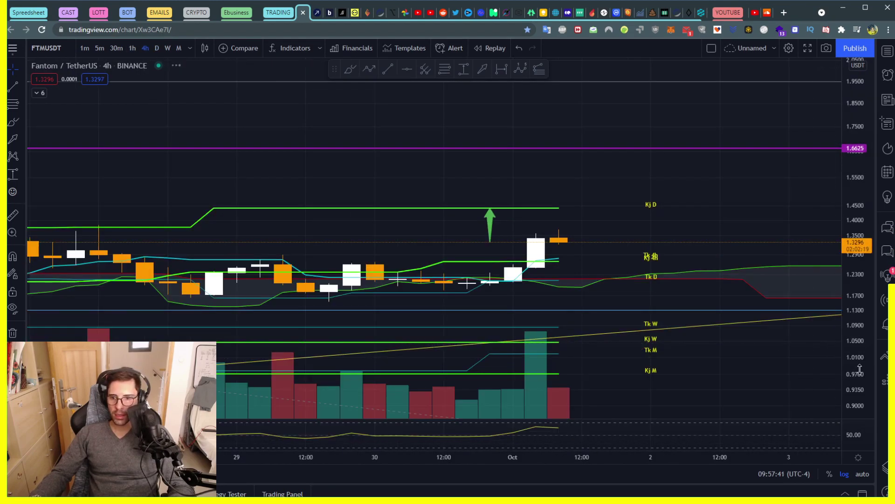
scroll(780, 254, up, 5)
drag(537, 261, 734, 226)
drag(507, 239, 641, 212)
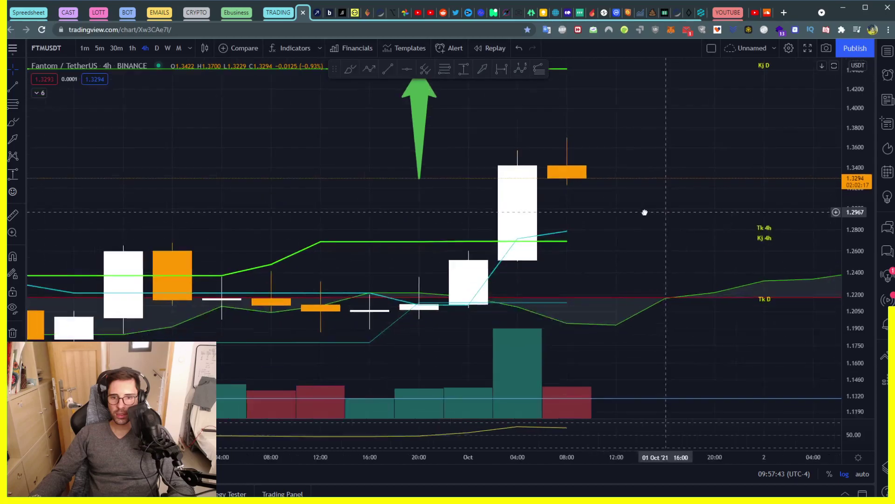
scroll(645, 212, down, 3)
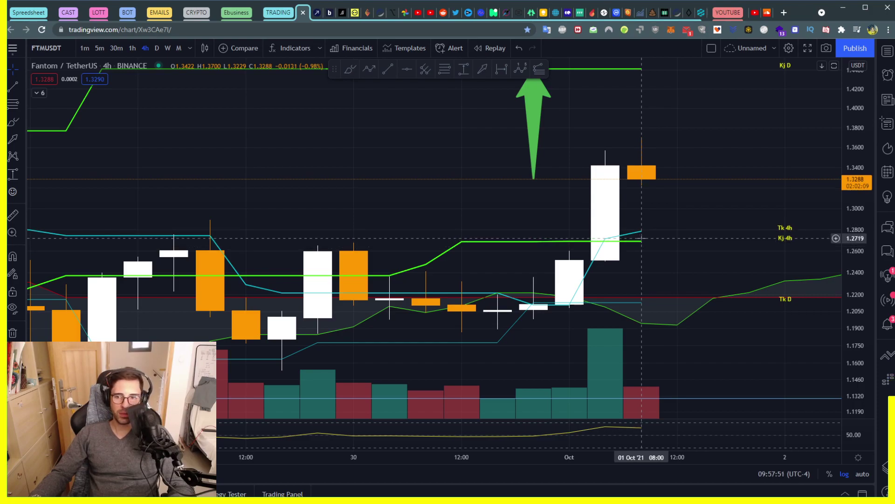
- Add horizontal lines at 1.3755, above the latest 4-hour candle's wick, and at 1.4420, on the Kj D level
drag(856, 162, 764, 224)
drag(737, 232, 703, 274)
scroll(701, 270, down, 3)
drag(723, 245, 747, 208)
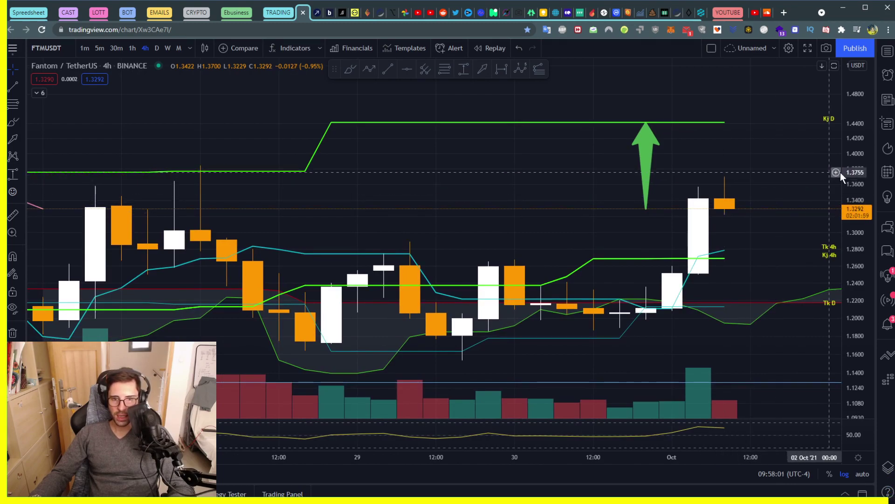
click(838, 172)
click(772, 325)
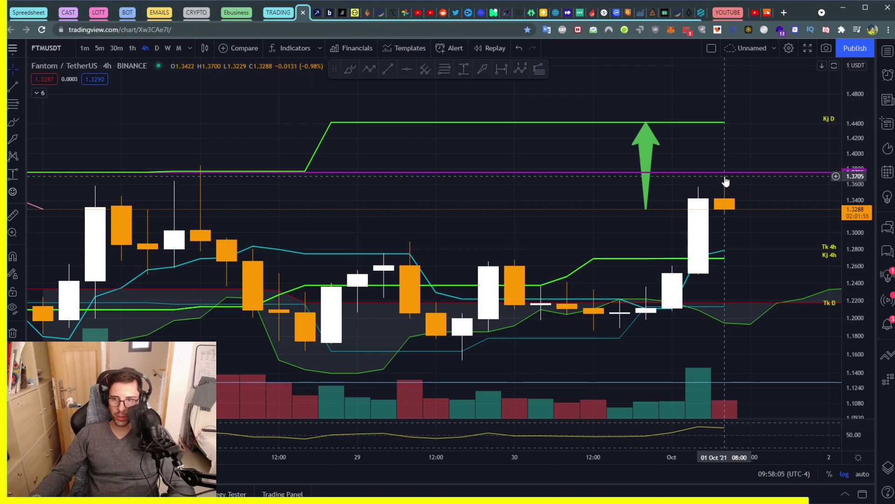
click(726, 178)
drag(725, 176, 726, 177)
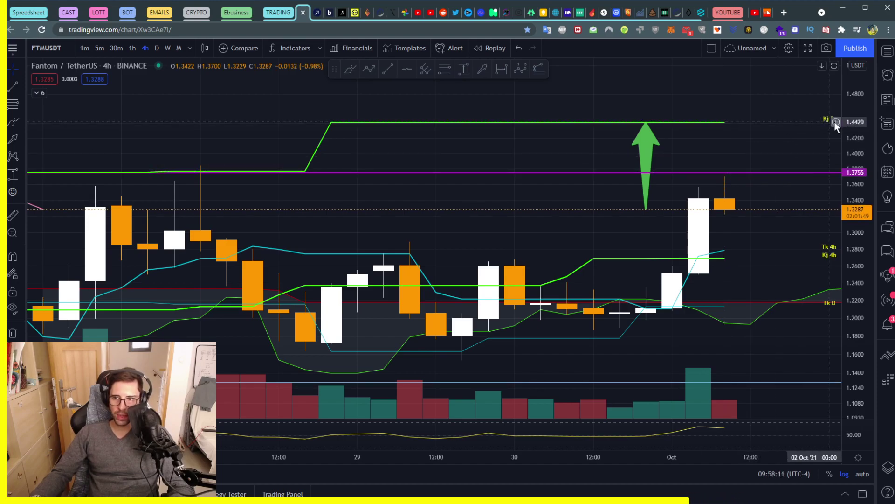
click(835, 122)
click(742, 268)
- Add a horizontal line at 1.2186 along the flat cloud edge at the Tk D level
drag(485, 112, 359, 83)
drag(852, 198, 862, 93)
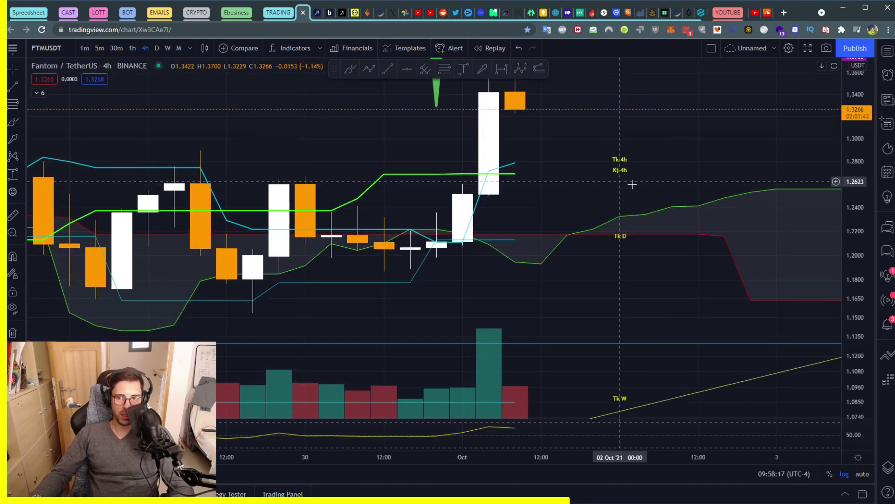
drag(632, 181, 640, 200)
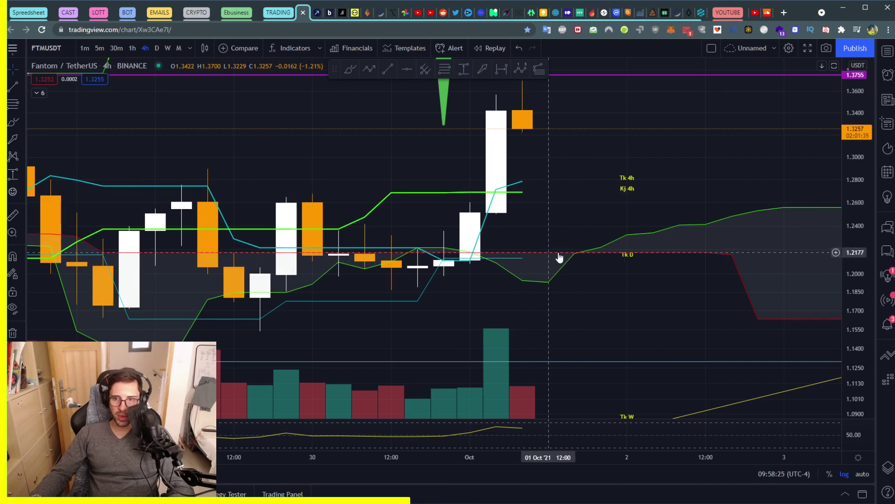
click(836, 253)
click(802, 405)
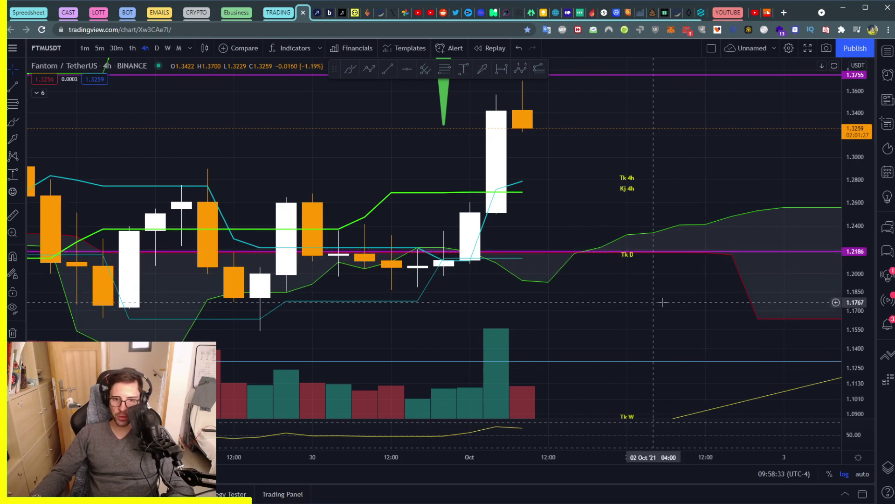
- Switch the chart to the 1-hour timeframe and bring the Kj 4h level and the cloud below the candles into view
scroll(677, 303, down, 3)
drag(676, 302, 715, 183)
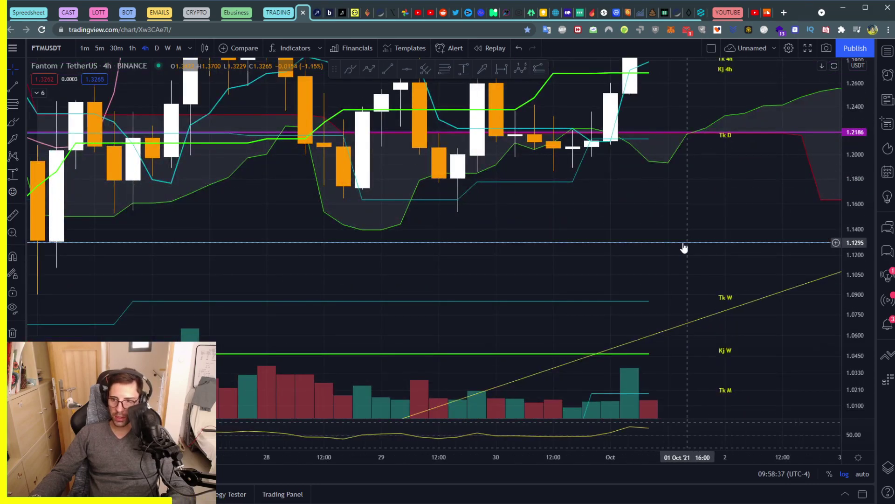
drag(685, 245, 506, 306)
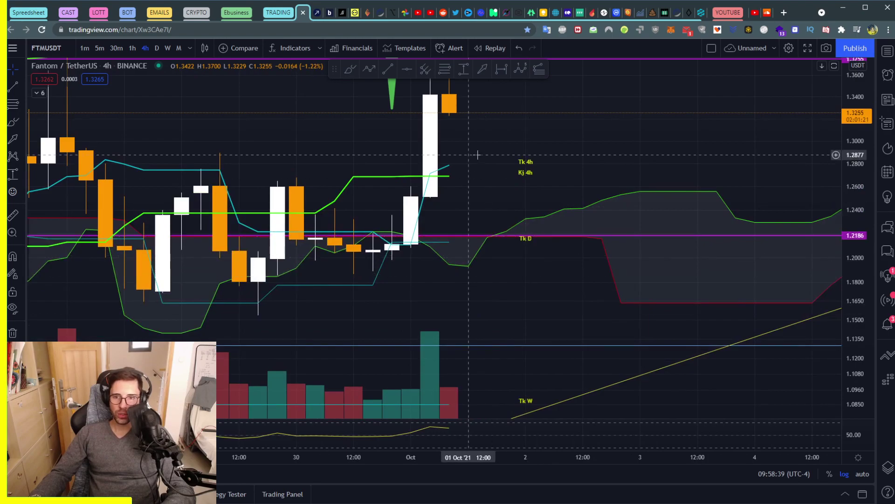
drag(476, 152, 516, 220)
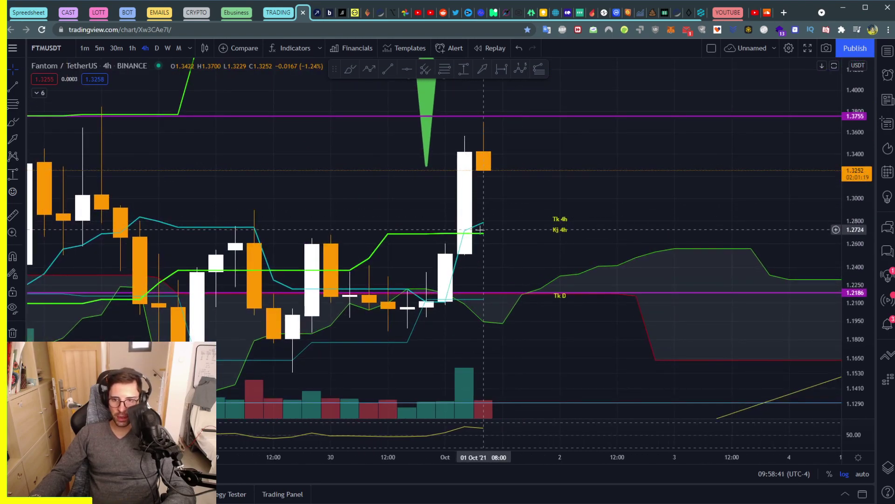
scroll(493, 245, up, 3)
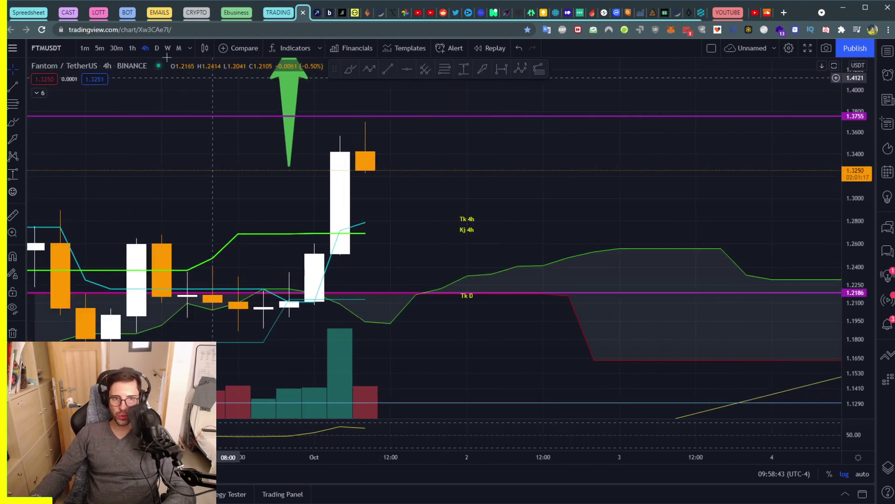
click(132, 49)
scroll(805, 262, up, 5)
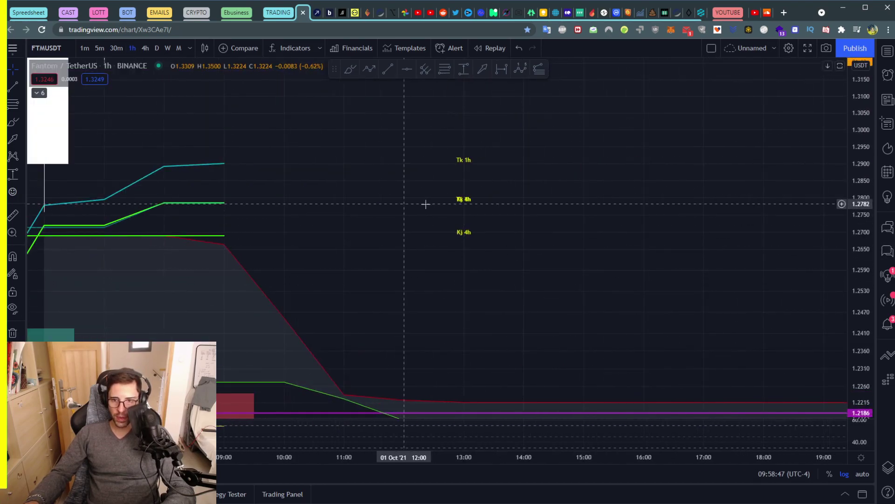
drag(392, 232, 618, 233)
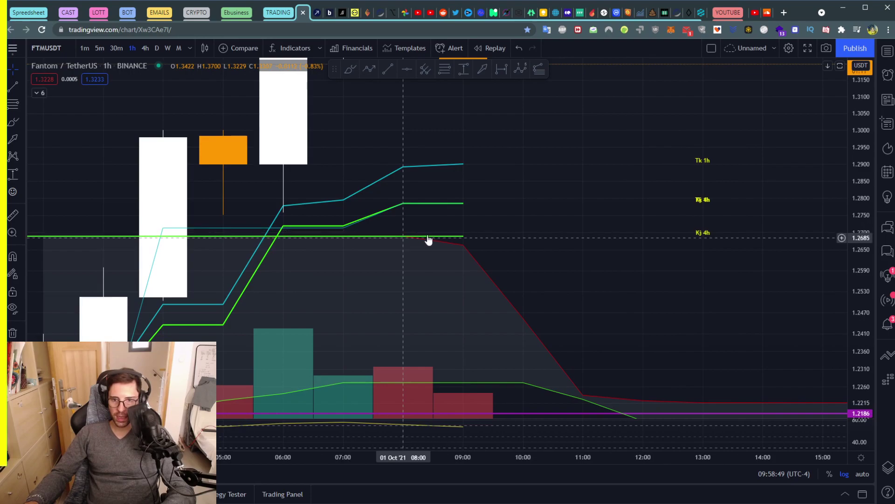
drag(381, 244, 406, 160)
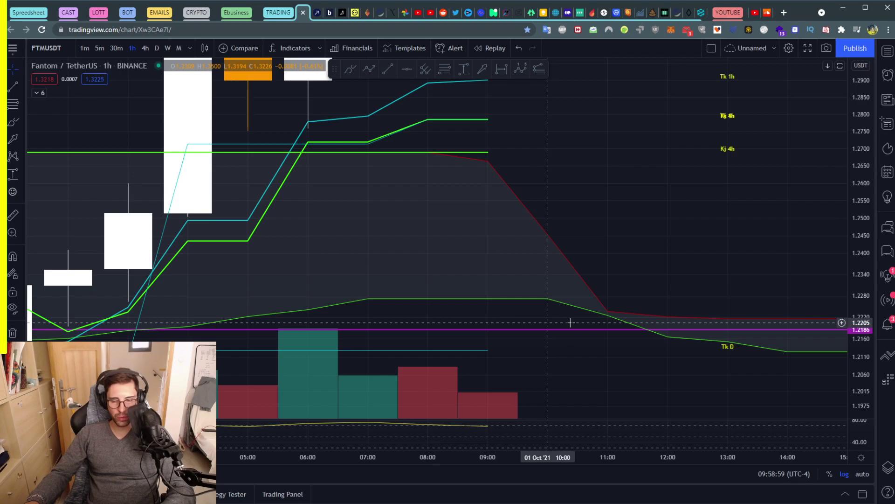
- Examine the latest 1-hour candles against the Tk 1h and Kj 4h levels and the horizontal lines at 1.3755 and 1.4420
scroll(671, 318, down, 1)
scroll(670, 319, down, 1)
drag(863, 241, 863, 346)
scroll(679, 242, down, 3)
drag(789, 229, 544, 322)
drag(508, 227, 592, 250)
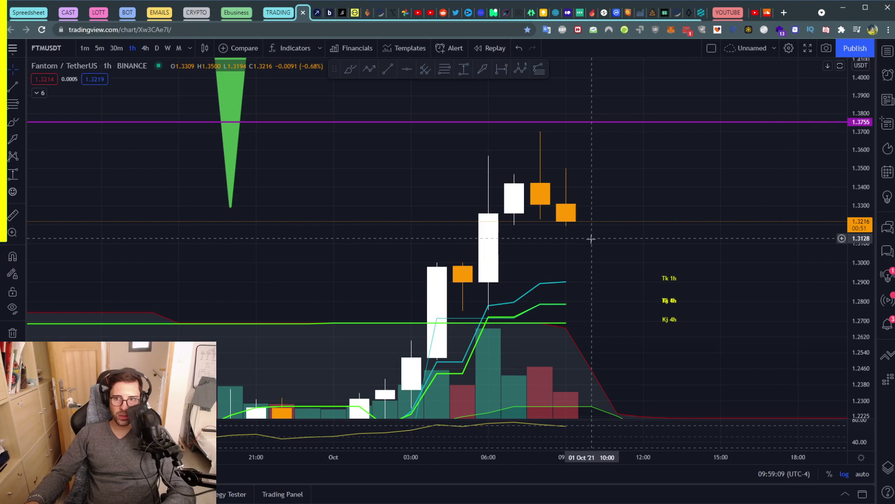
drag(625, 252, 508, 294)
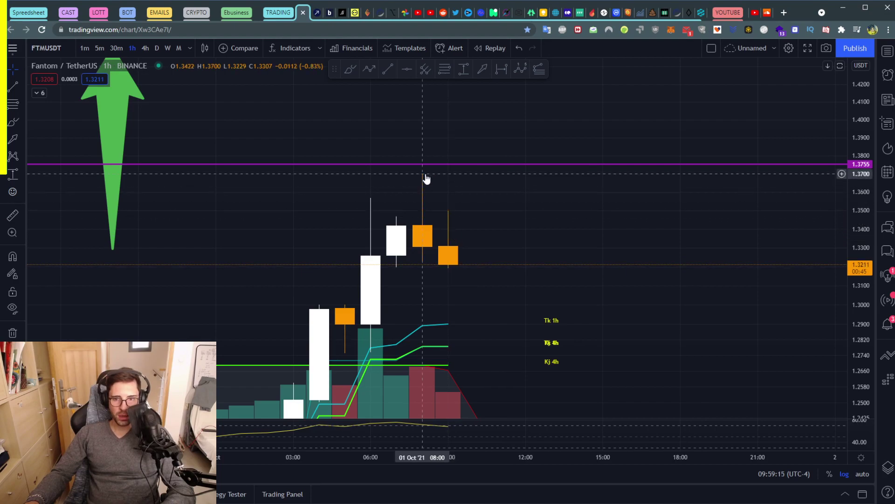
mouse_move(425, 171)
mouse_down()
mouse_move(424, 180)
mouse_move(433, 164)
mouse_up()
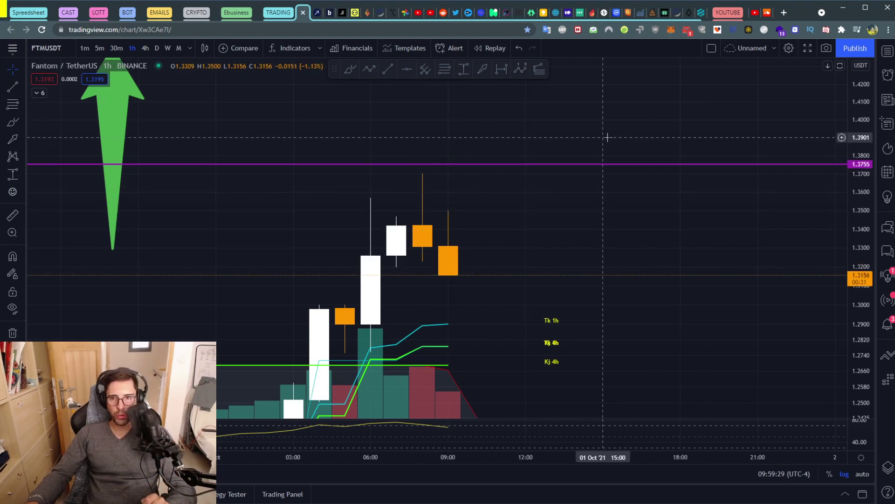
drag(607, 137, 550, 330)
drag(546, 283, 641, 159)
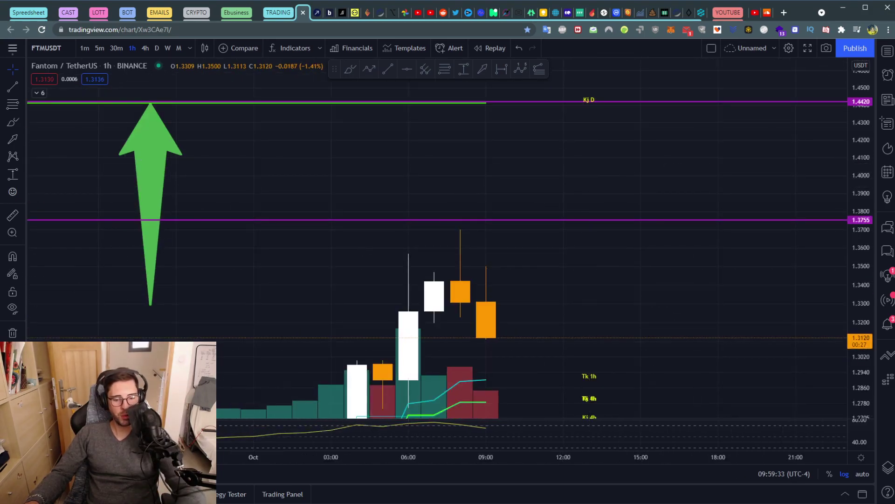